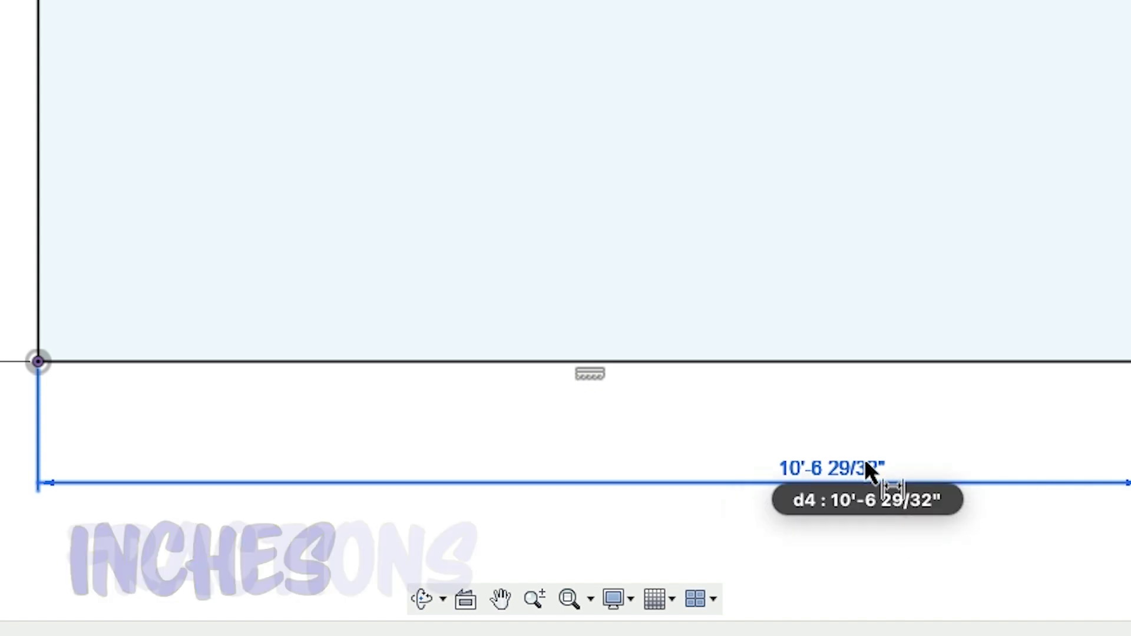
Open the d4 dimension value for editing to inspect it.
{"action": "double_click", "coordinate": [855, 469]}
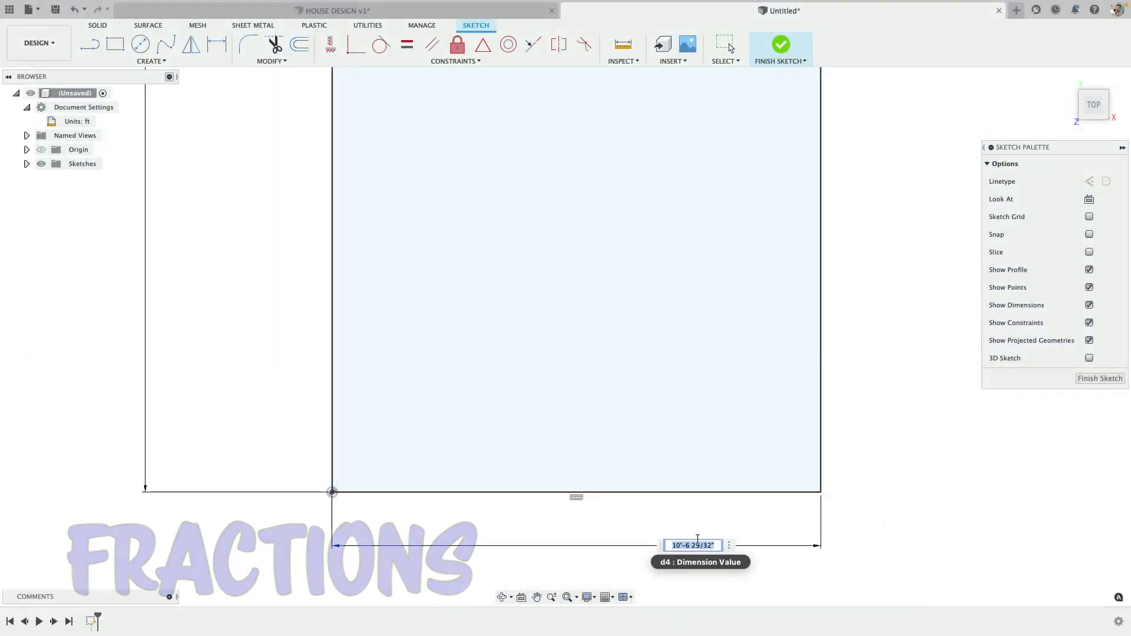
{"action": "left_click", "coordinate": [700, 545]}
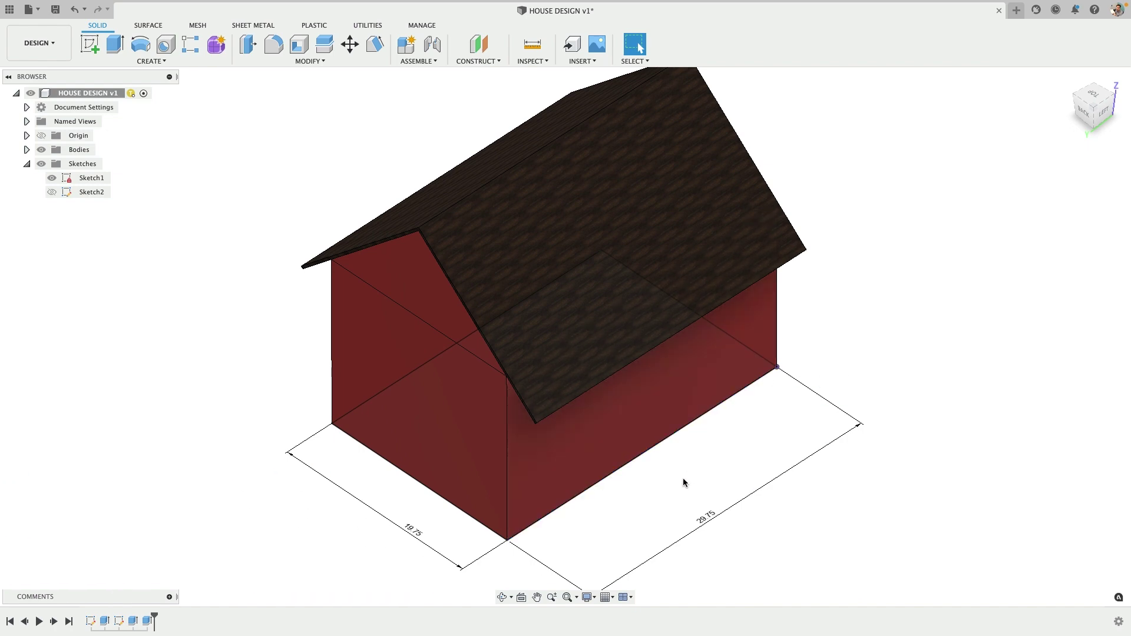
Inspect the 29.75 length dimension, shown as 30 ft - 3", and close it unchanged.
{"action": "double_click", "coordinate": [707, 518]}
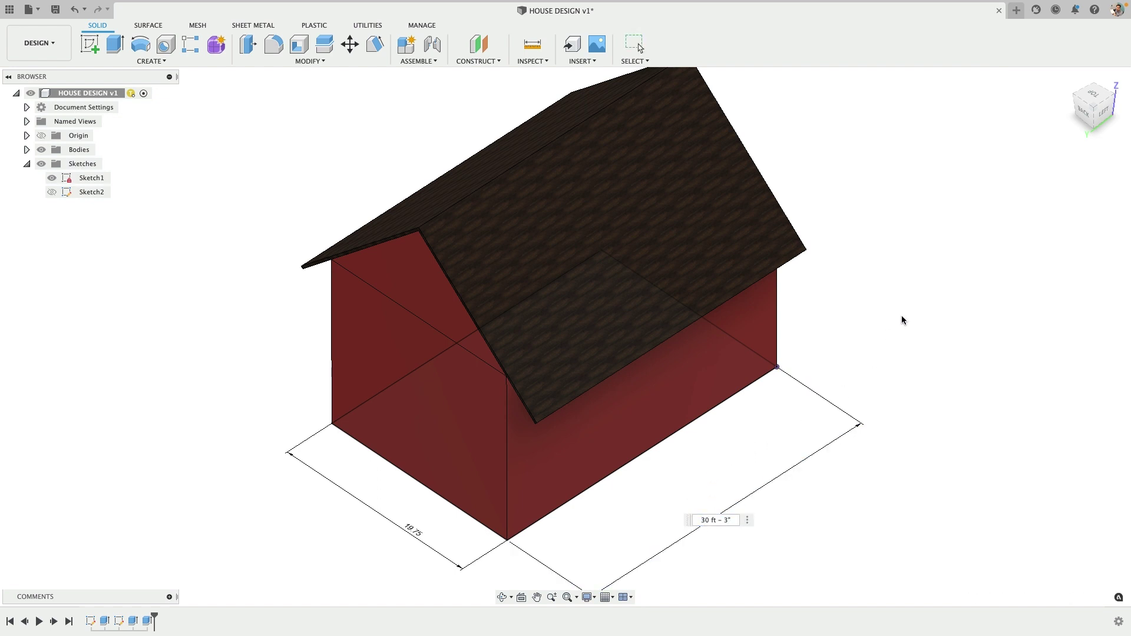
{"action": "key", "text": "Escape"}
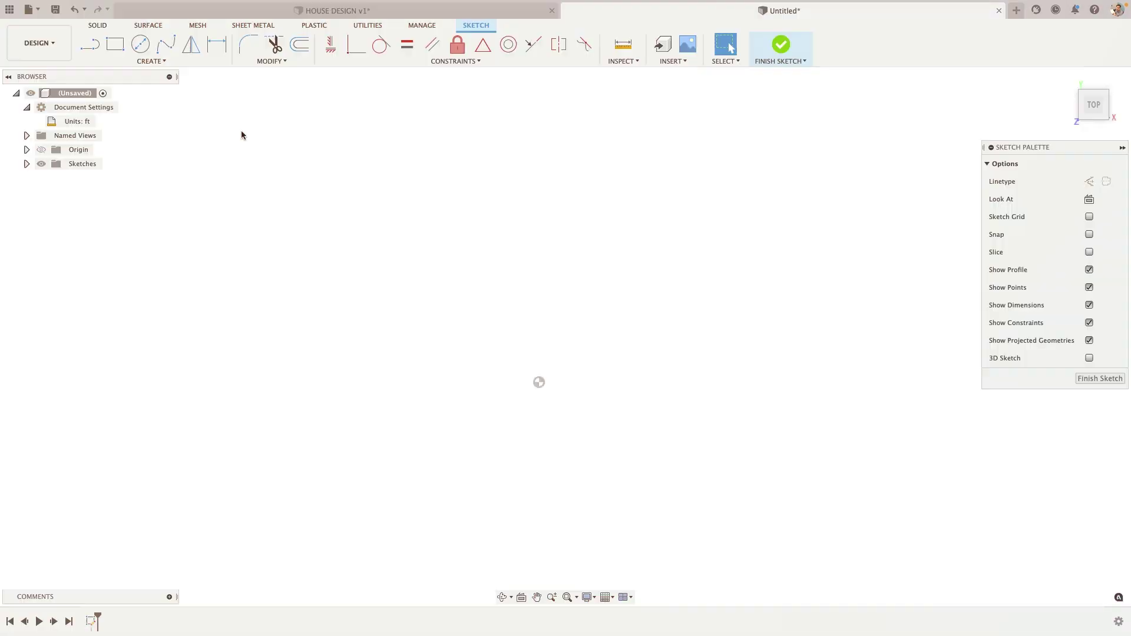
Draw a two-point rectangle from the origin with its height entered as 30+6".
{"action": "left_click", "coordinate": [115, 44]}
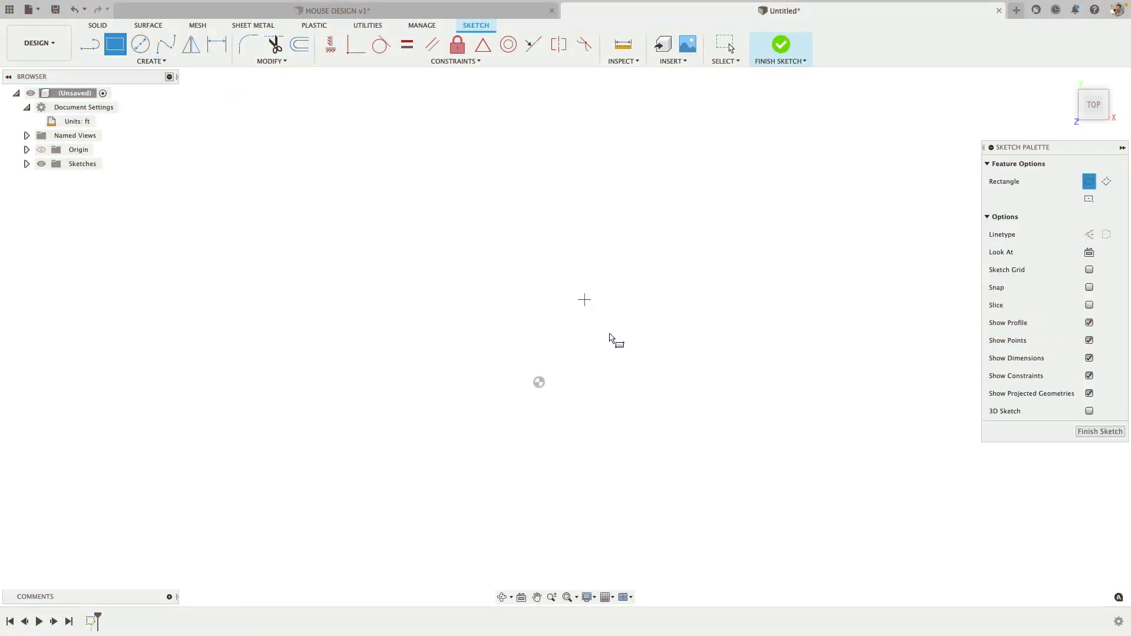
{"action": "left_click", "coordinate": [540, 383]}
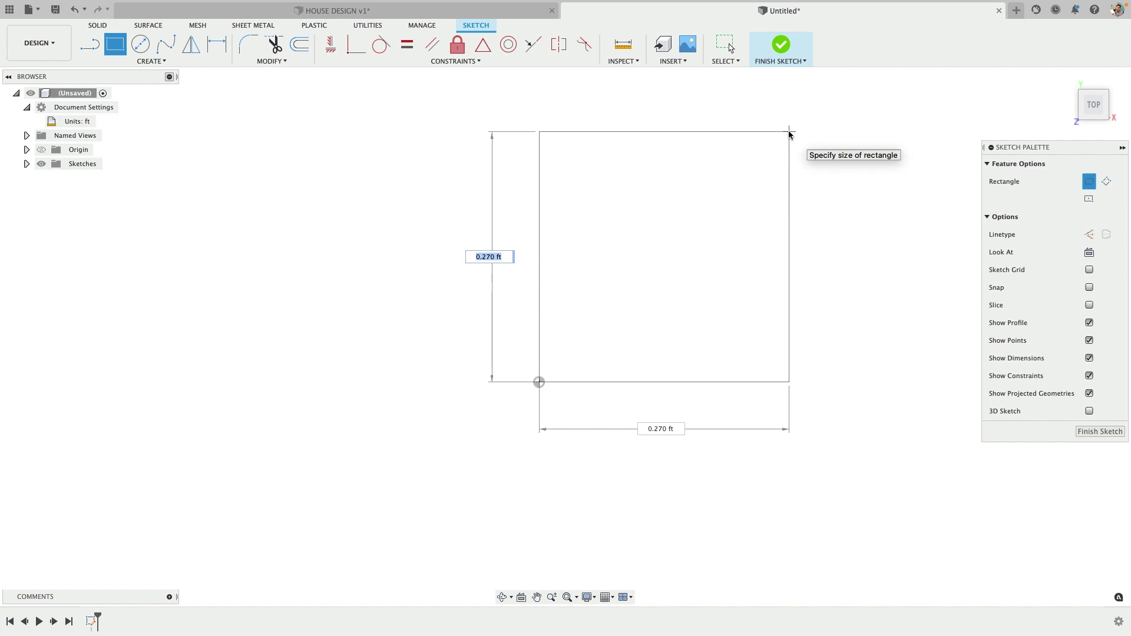
{"action": "key", "text": "Tab"}
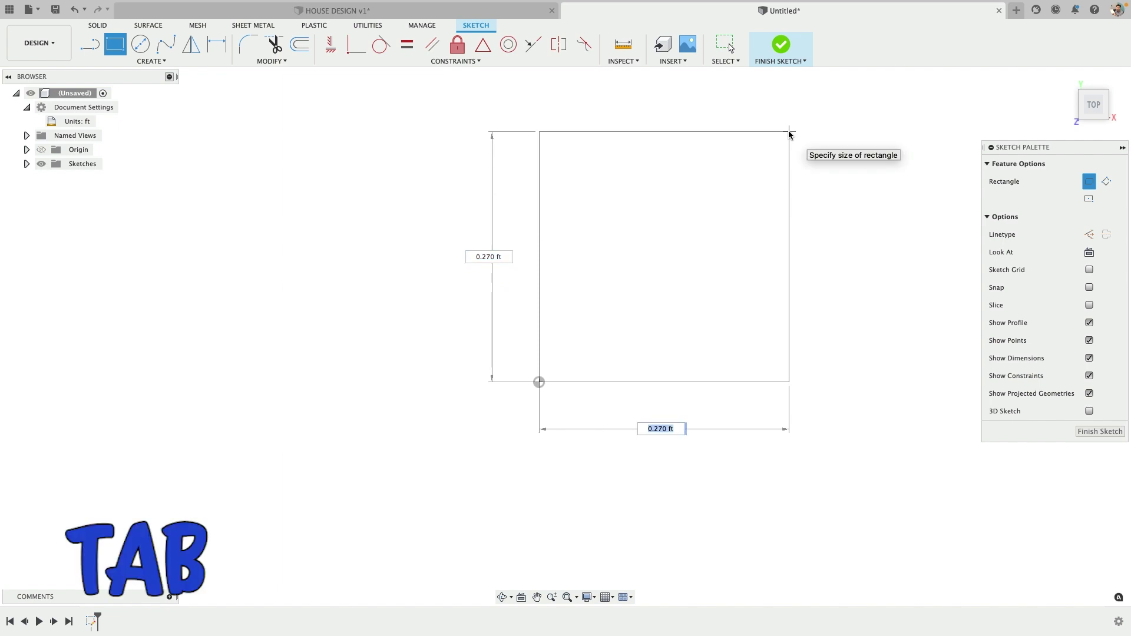
{"action": "key", "text": "Tab"}
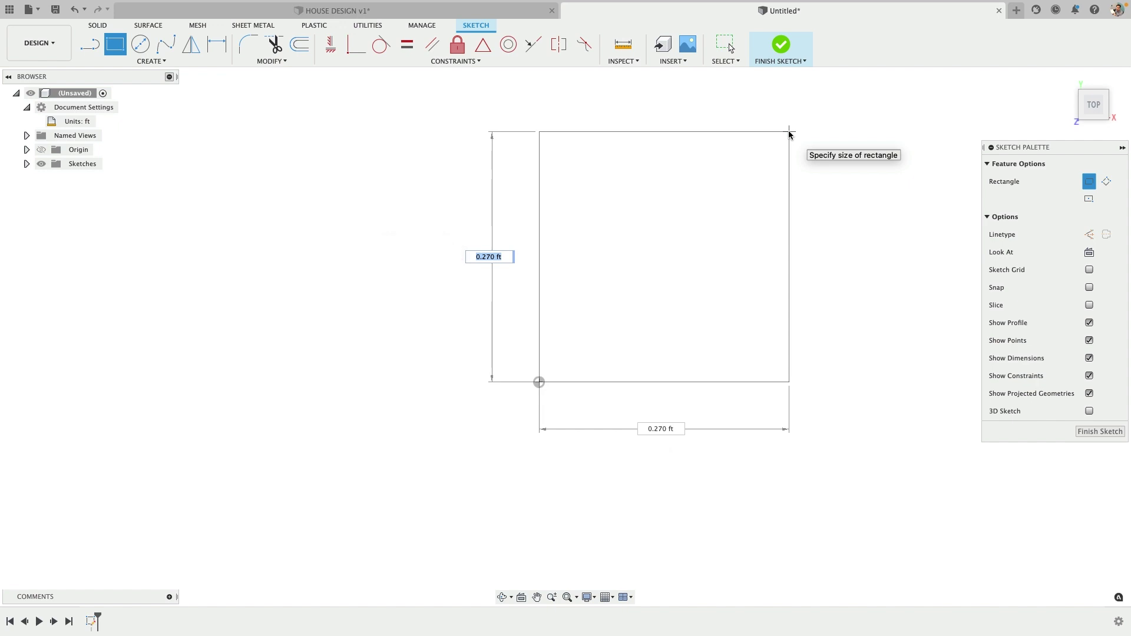
{"action": "type", "text": "30"}
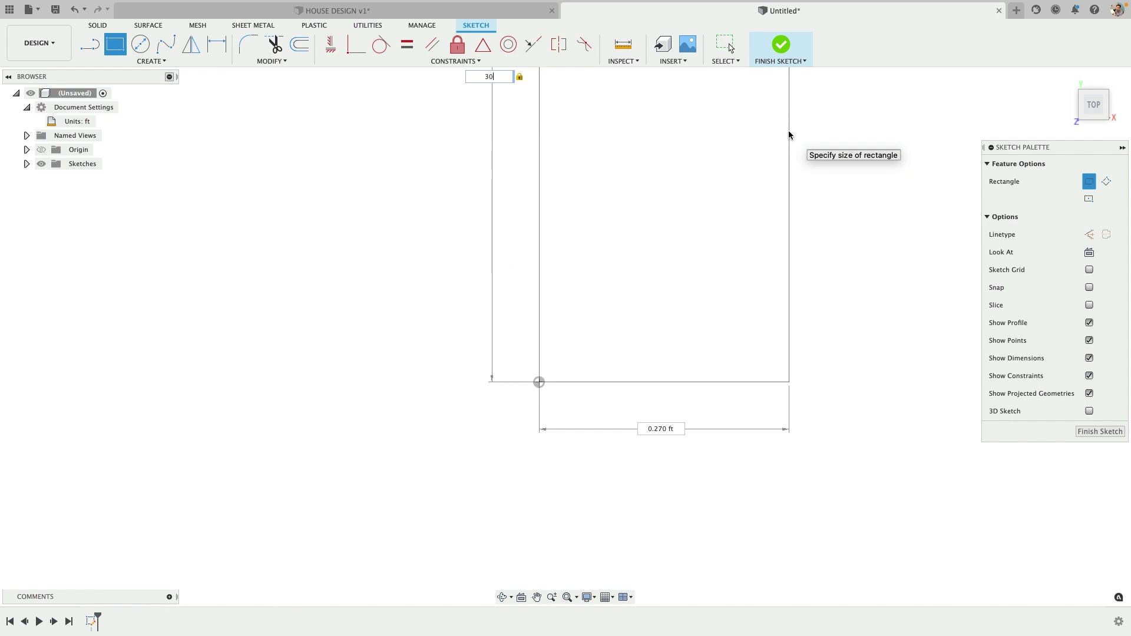
{"action": "type", "text": " 6'"}
{"action": "key", "text": "BackSpace"}
{"action": "key", "text": "BackSpace"}
{"action": "key", "text": "BackSpace"}
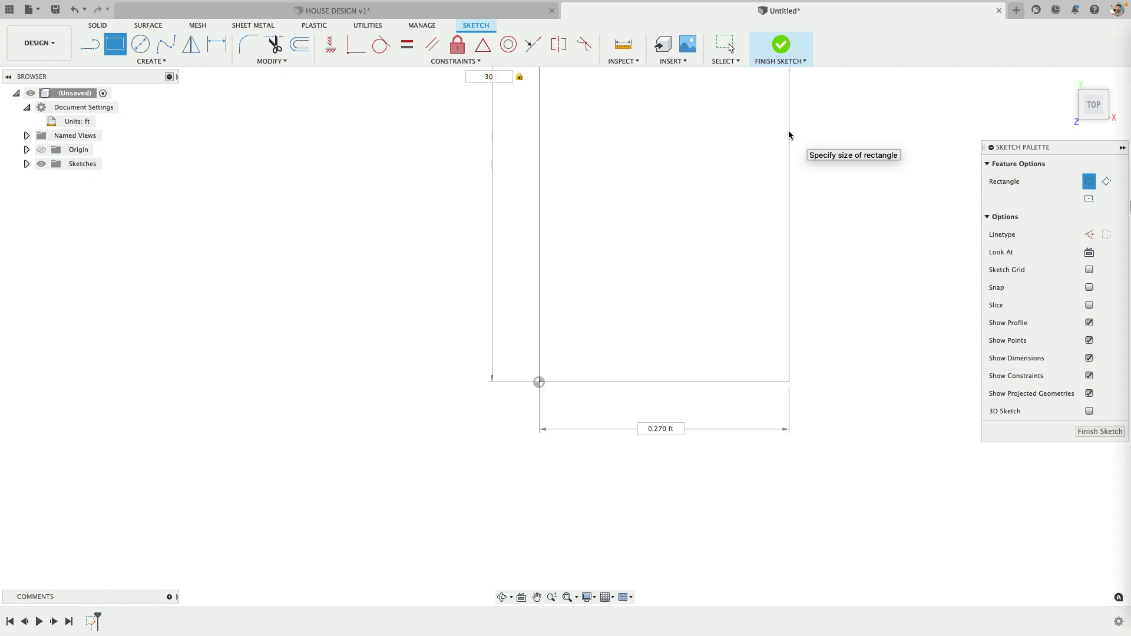
{"action": "type", "text": "+6"}
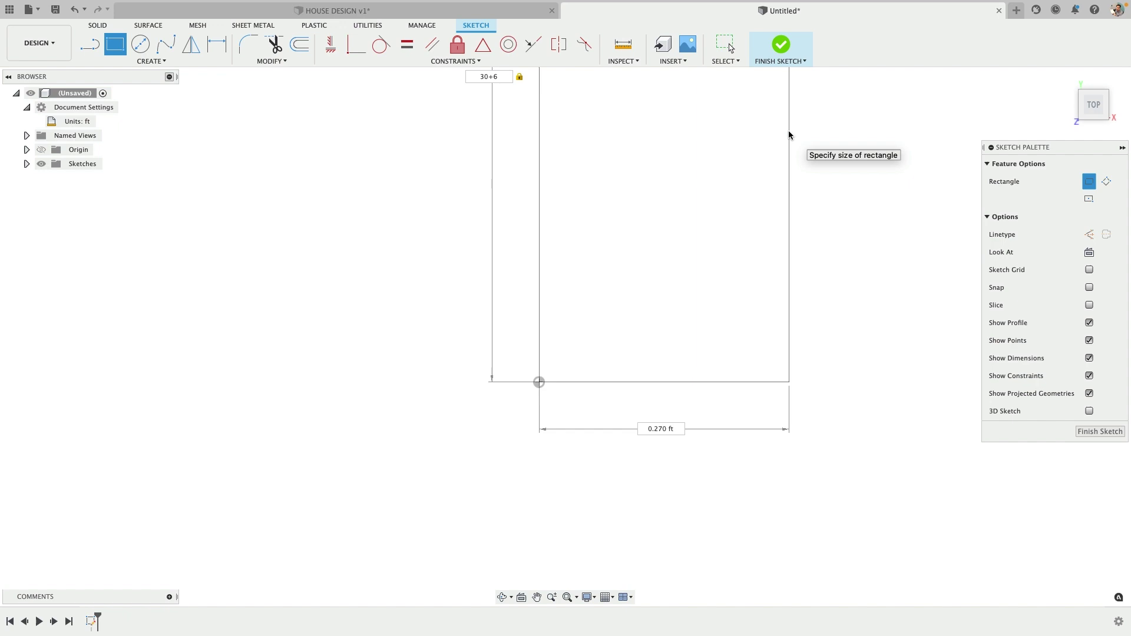
{"action": "type", "text": "\""}
{"action": "key", "text": "Return"}
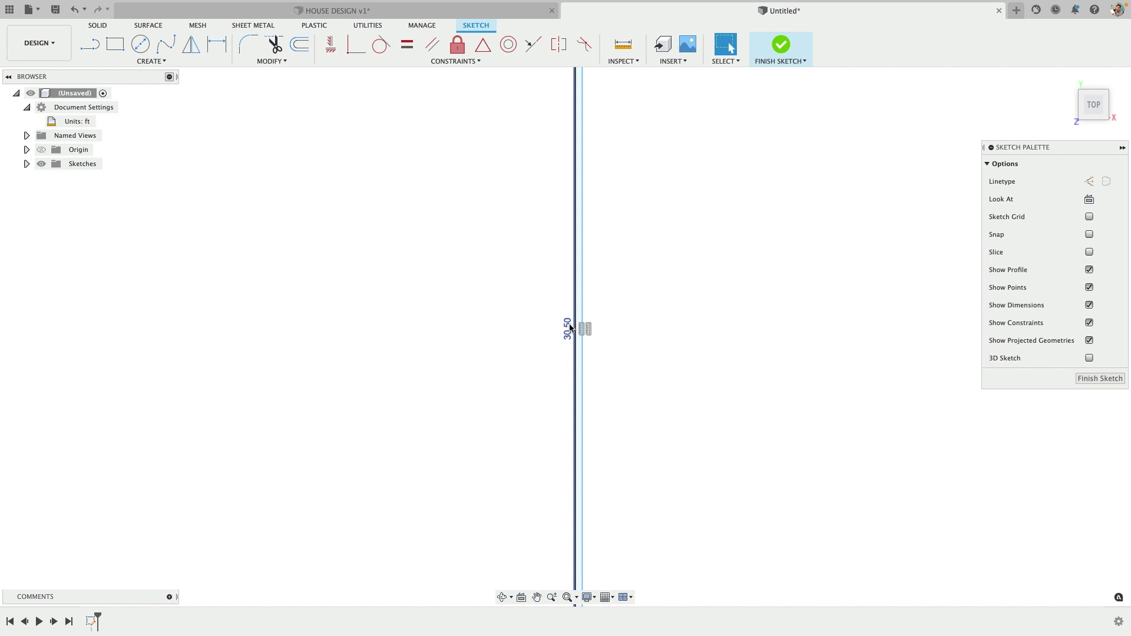
Undo the thin rectangle and bring up the unit and value display preferences.
{"action": "key", "text": "super+z"}
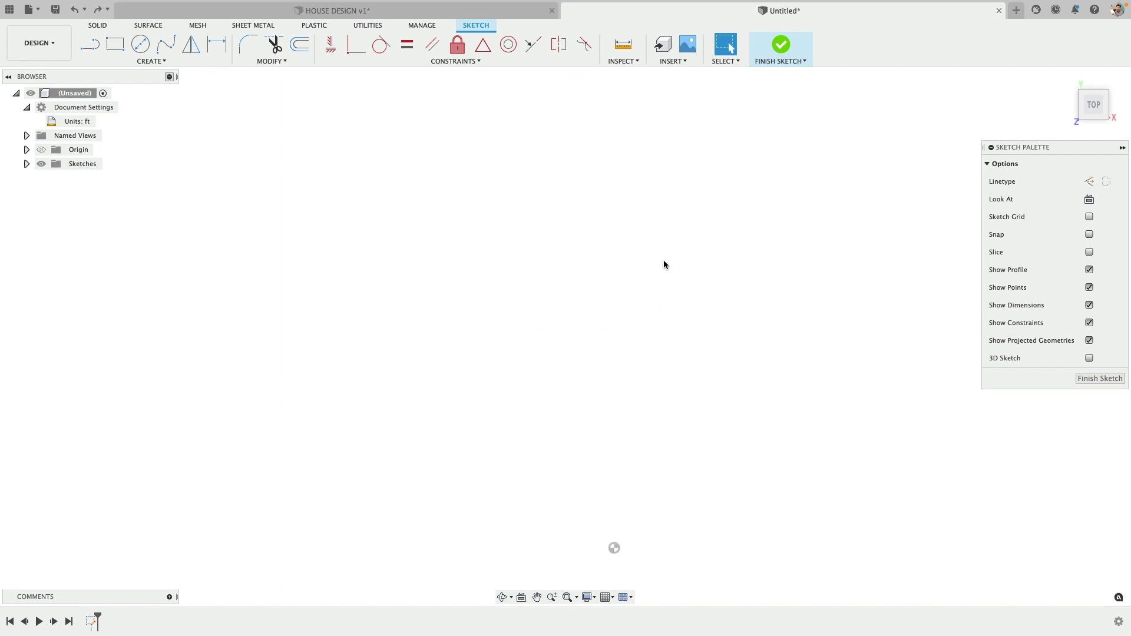
{"action": "left_click", "coordinate": [1116, 14]}
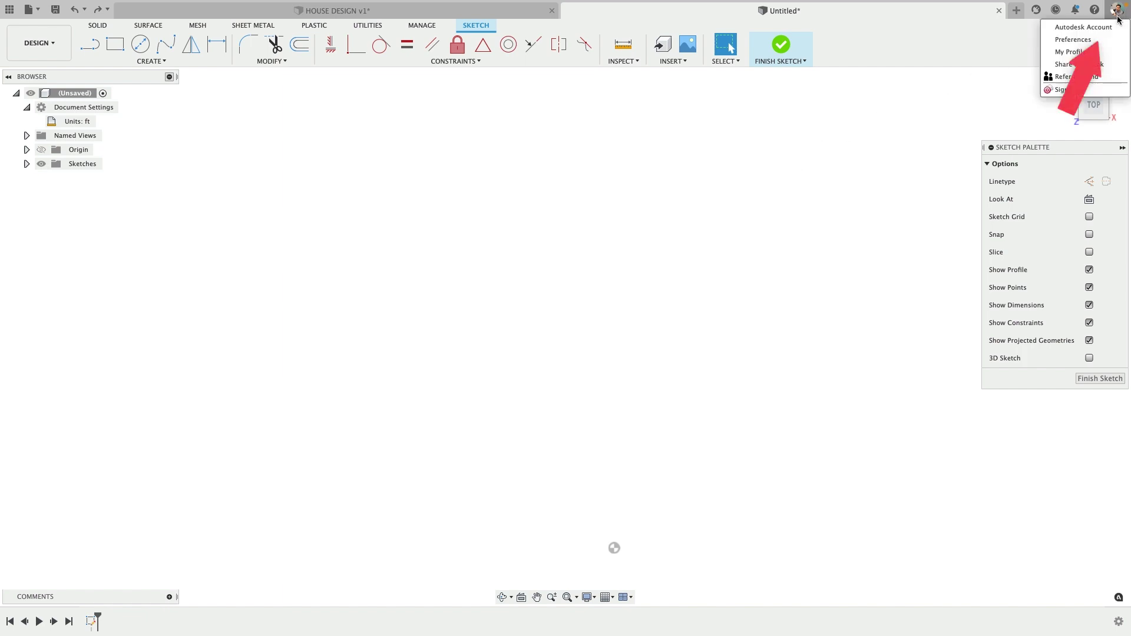
{"action": "left_click", "coordinate": [1073, 39]}
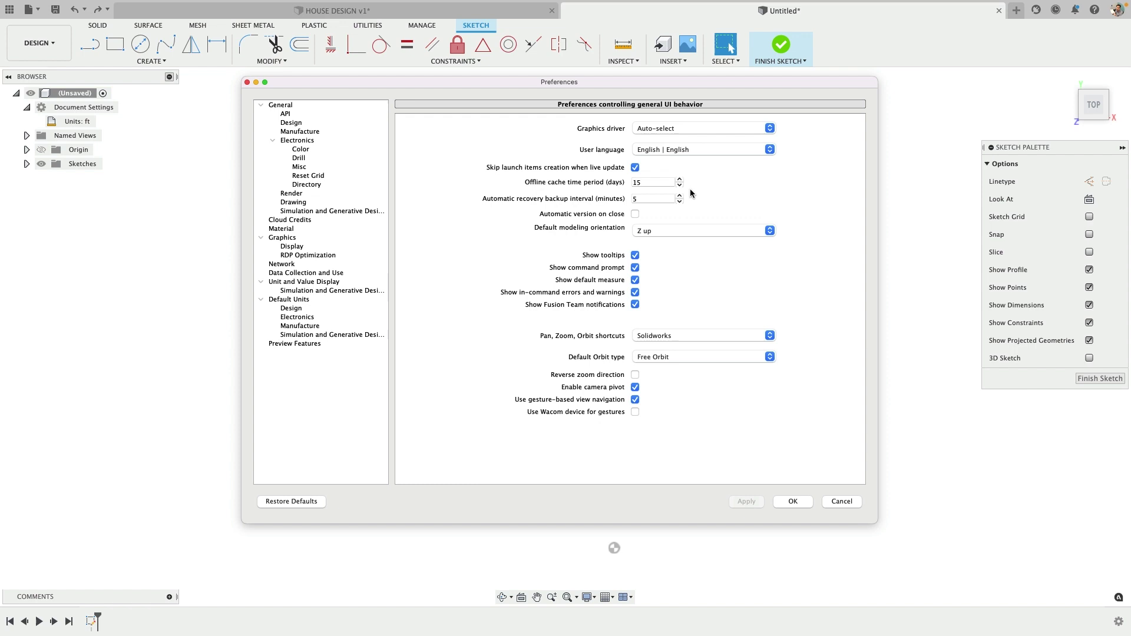
{"action": "left_click", "coordinate": [314, 282]}
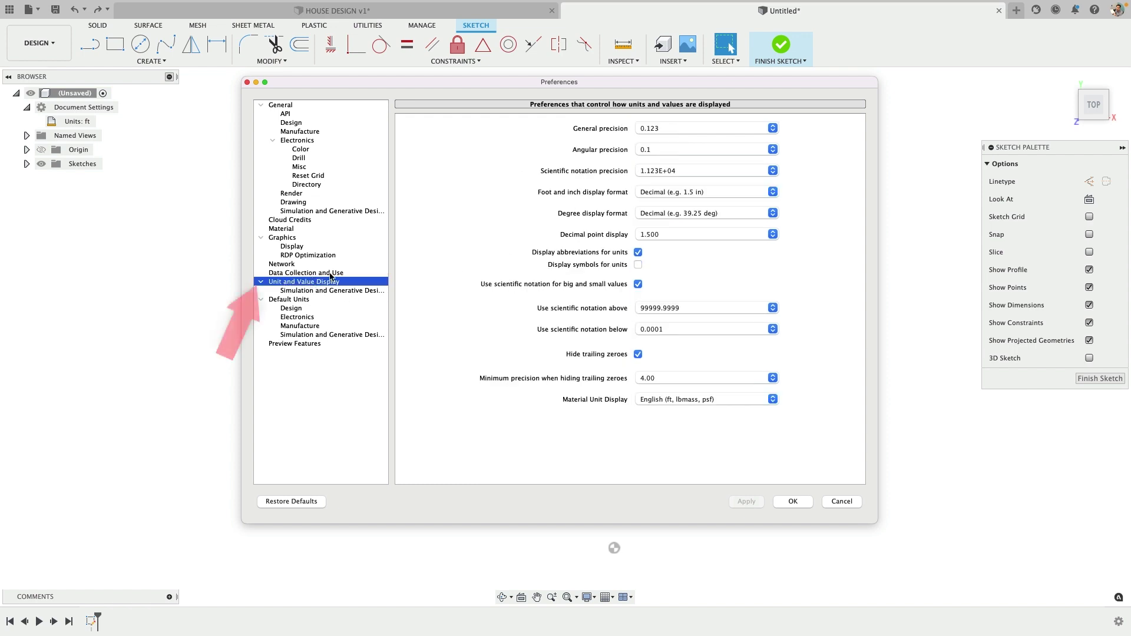
Set the foot-and-inch display format to Architectural (0'-1 1/2") and apply it.
{"action": "left_click", "coordinate": [680, 193]}
{"action": "left_click", "coordinate": [577, 195]}
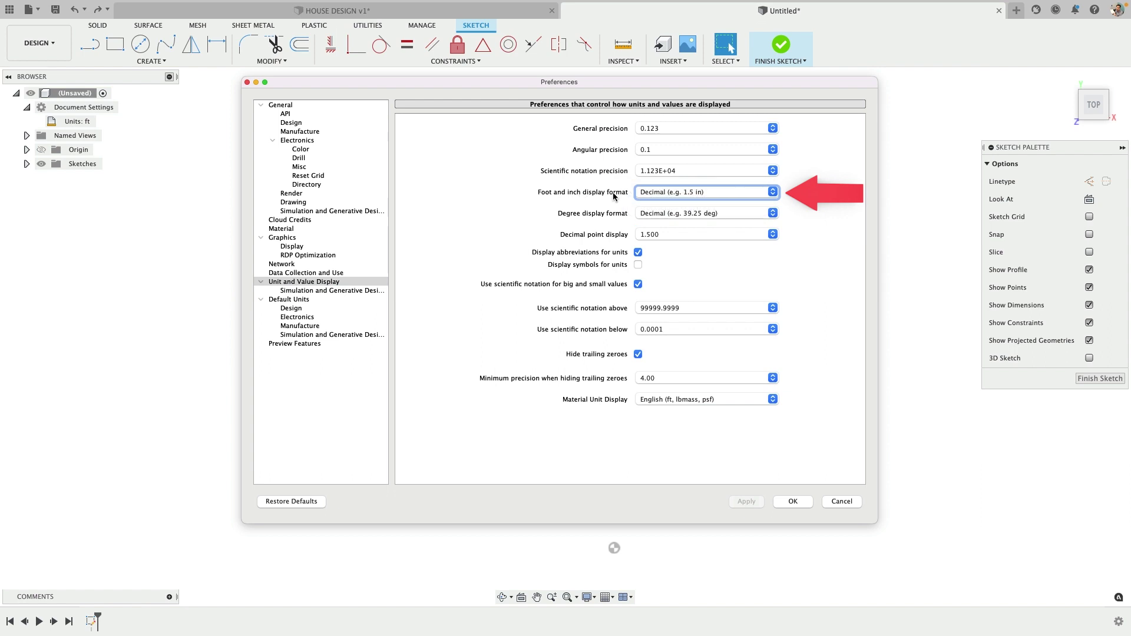
{"action": "left_click", "coordinate": [661, 194]}
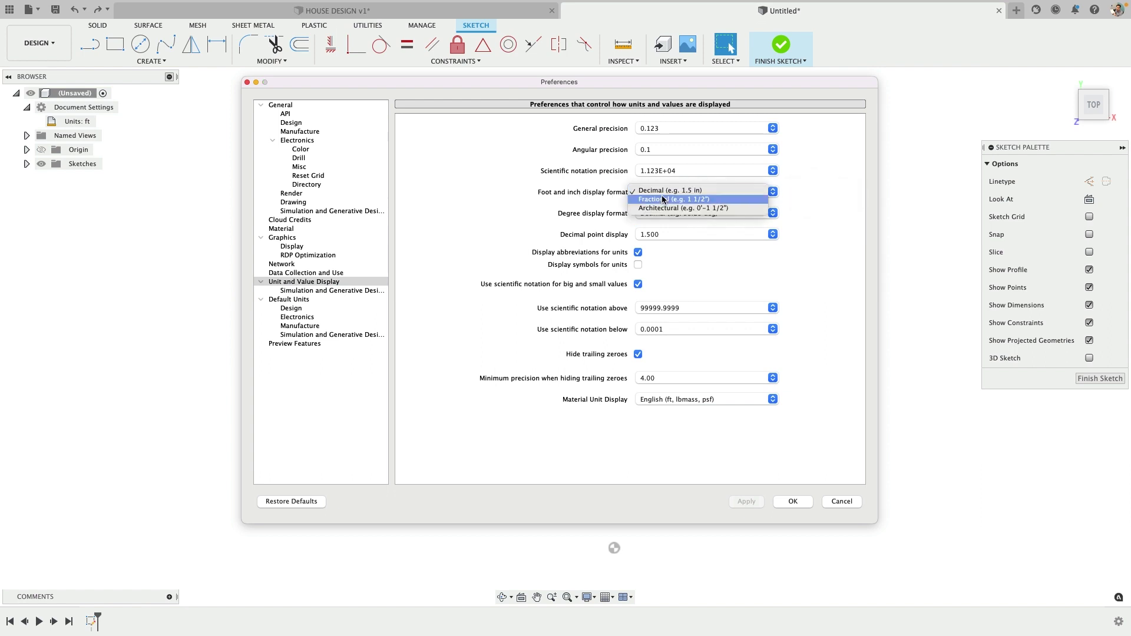
{"action": "left_click", "coordinate": [720, 208]}
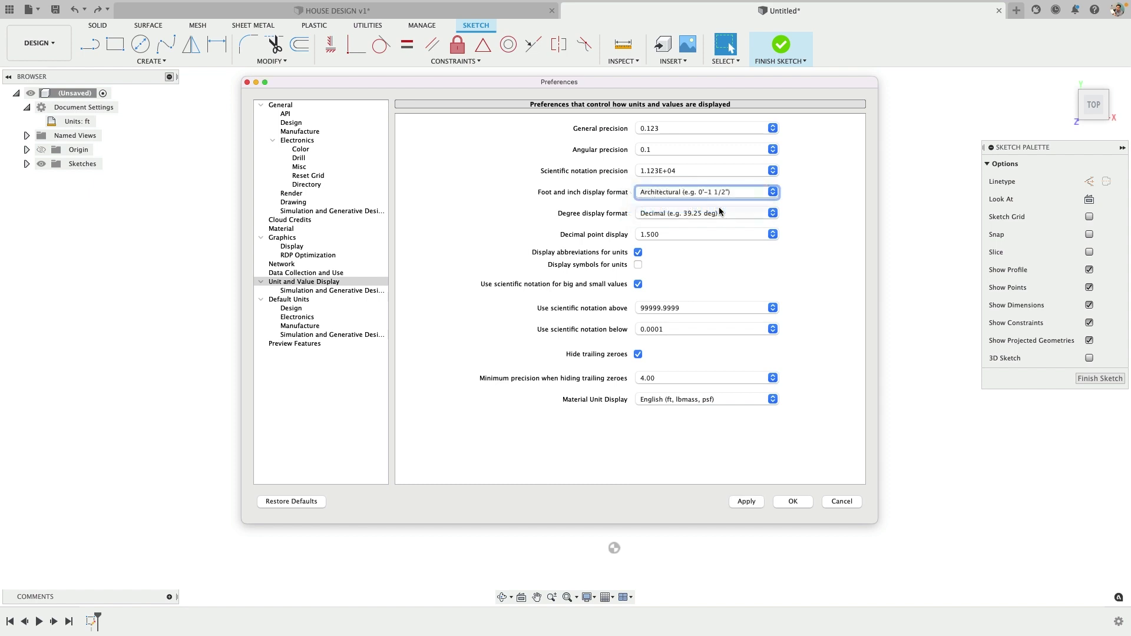
{"action": "left_click", "coordinate": [800, 501]}
{"action": "left_click", "coordinate": [747, 502]}
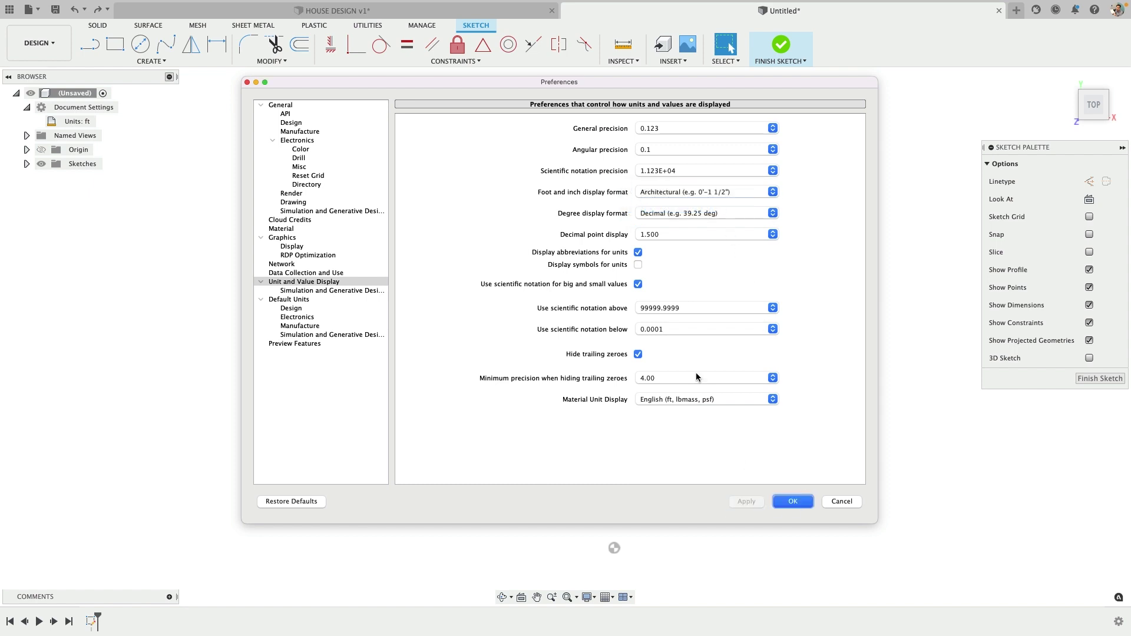
{"action": "left_click", "coordinate": [784, 502]}
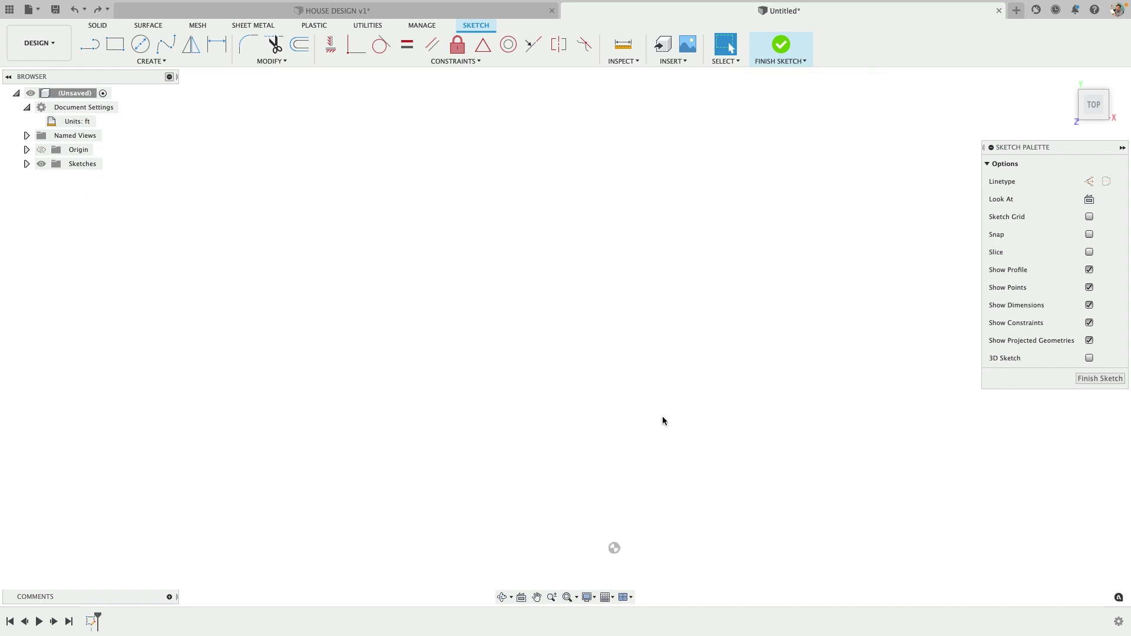
Draw a two-point rectangle from the origin with its height entered as 28 6 3/4.
{"action": "left_click", "coordinate": [114, 44]}
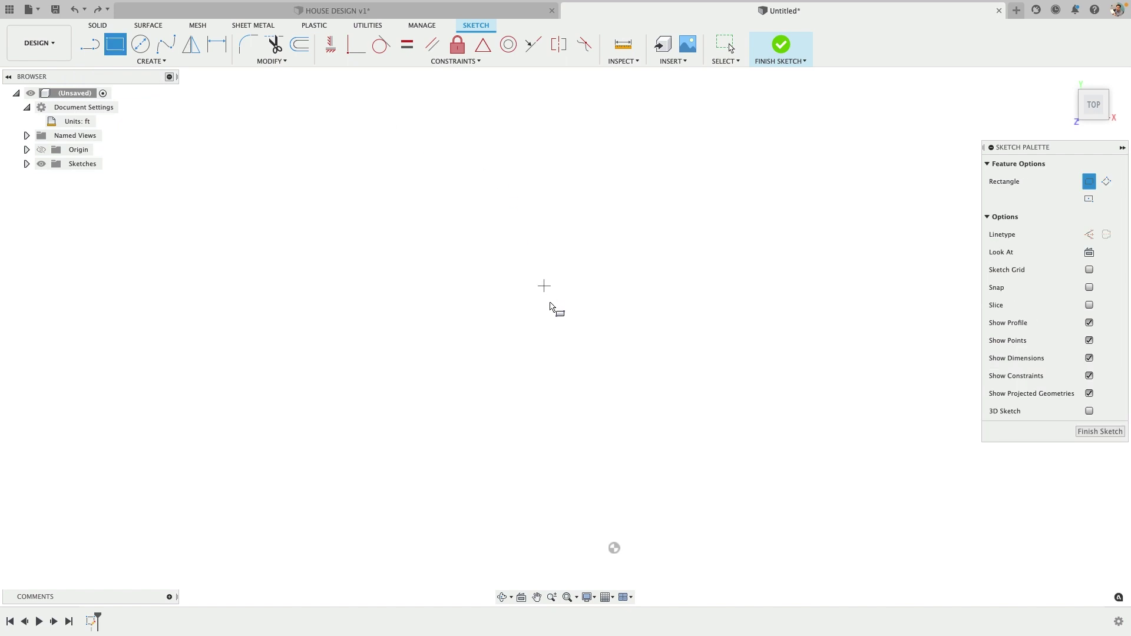
{"action": "left_click", "coordinate": [614, 548]}
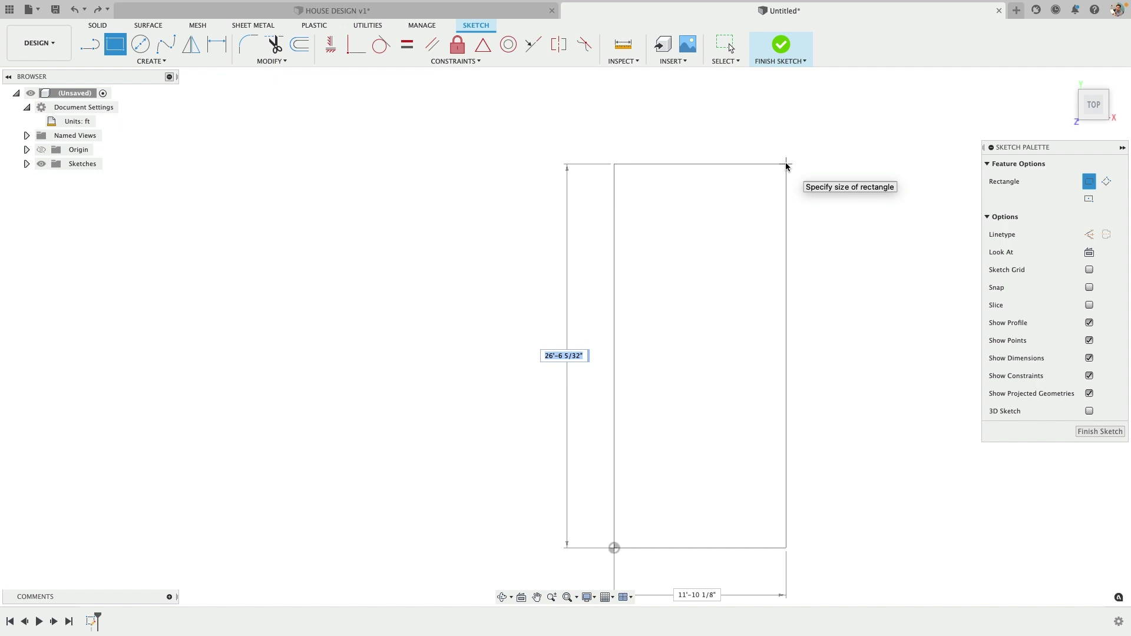
{"action": "key", "text": "BackSpace"}
{"action": "type", "text": "8"}
{"action": "key", "text": "Tab"}
{"action": "type", "text": "2"}
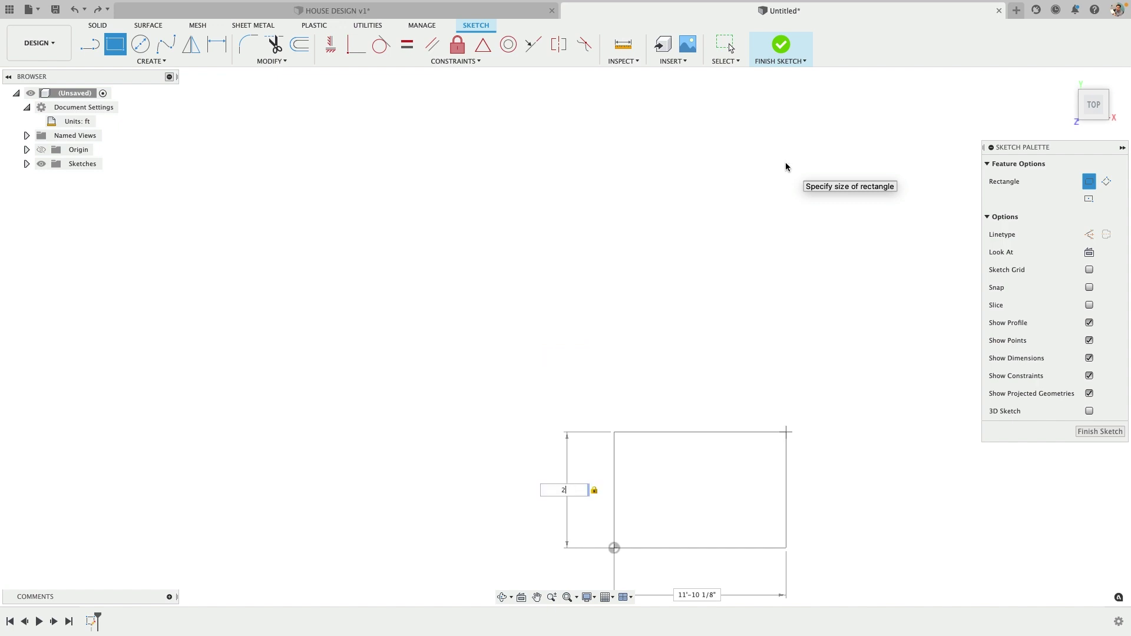
{"action": "type", "text": "8"}
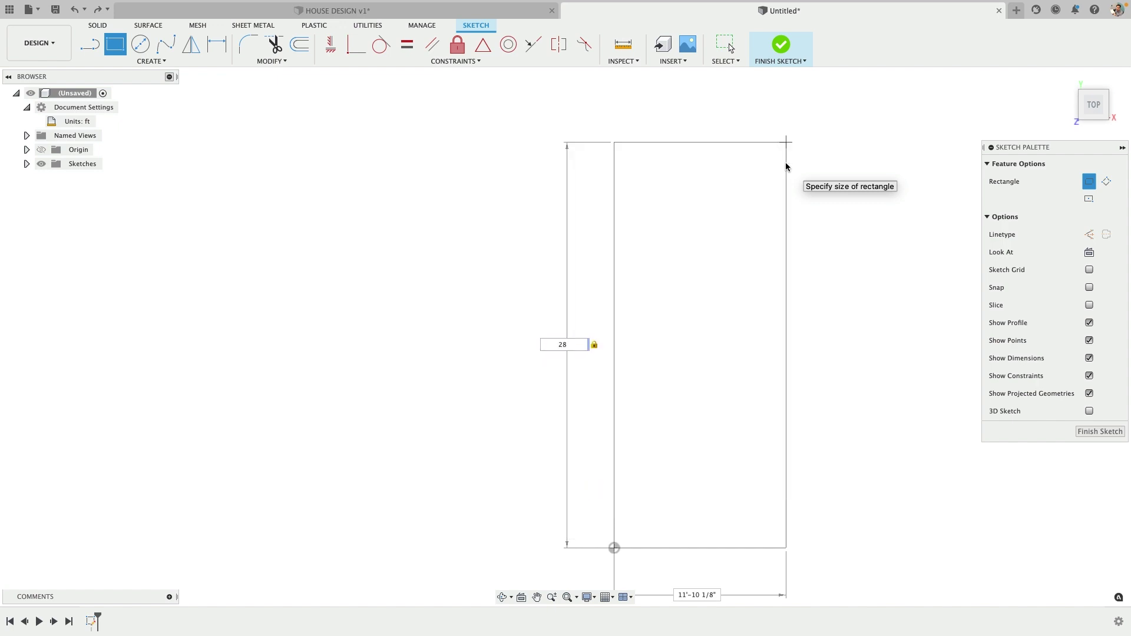
{"action": "type", "text": " 6 3/4"}
{"action": "key", "text": "Return"}
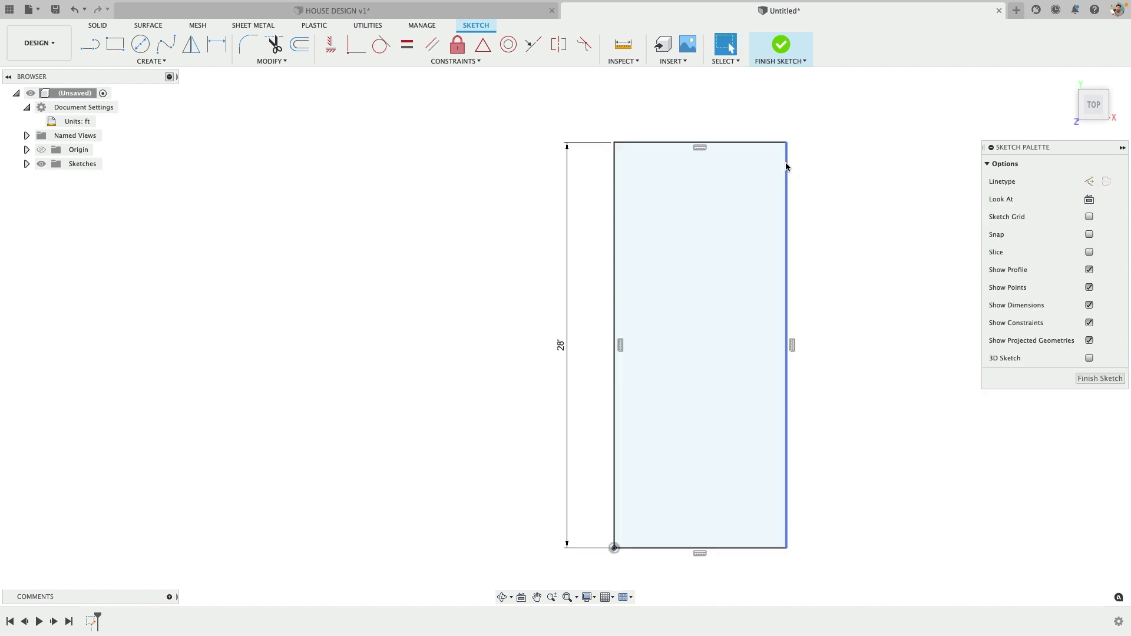
Edit the height dimension to 28 ft -6", then to -6 3/4", and reopen it.
{"action": "double_click", "coordinate": [561, 345]}
{"action": "left_click", "coordinate": [574, 344]}
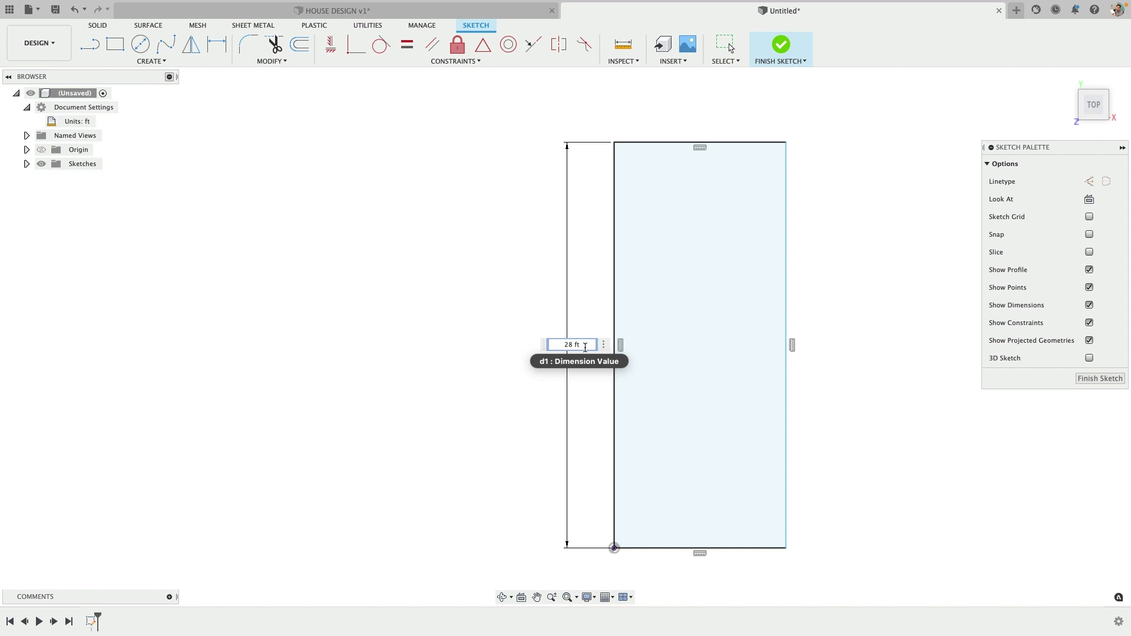
{"action": "type", "text": "-6\""}
{"action": "key", "text": "Return"}
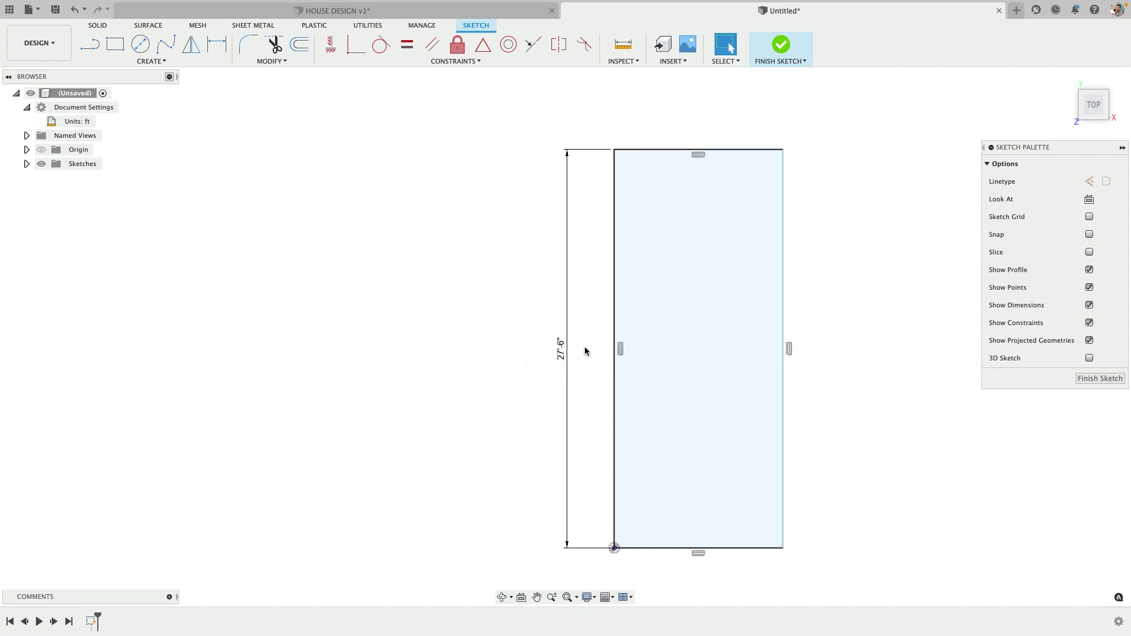
{"action": "double_click", "coordinate": [562, 351]}
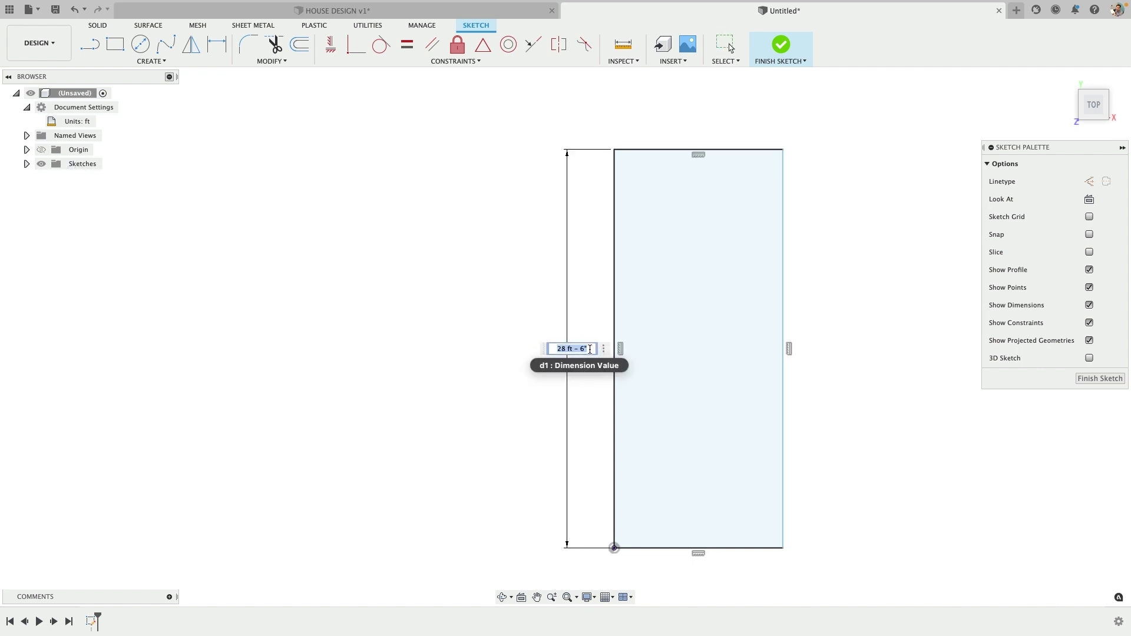
{"action": "type", "text": "3/4"}
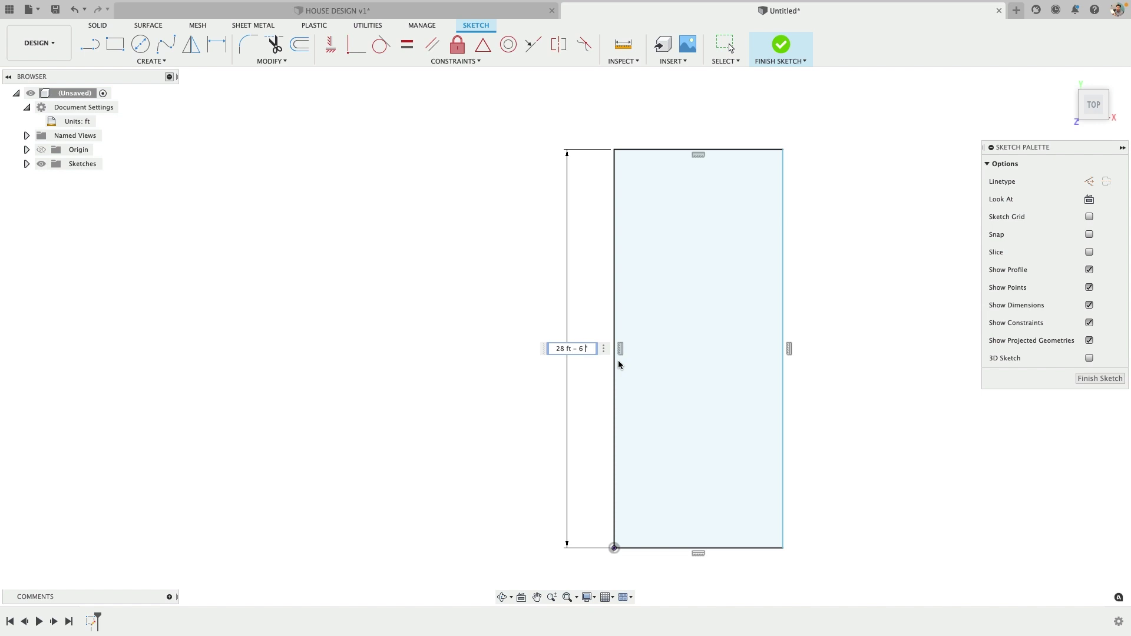
{"action": "key", "text": "Return"}
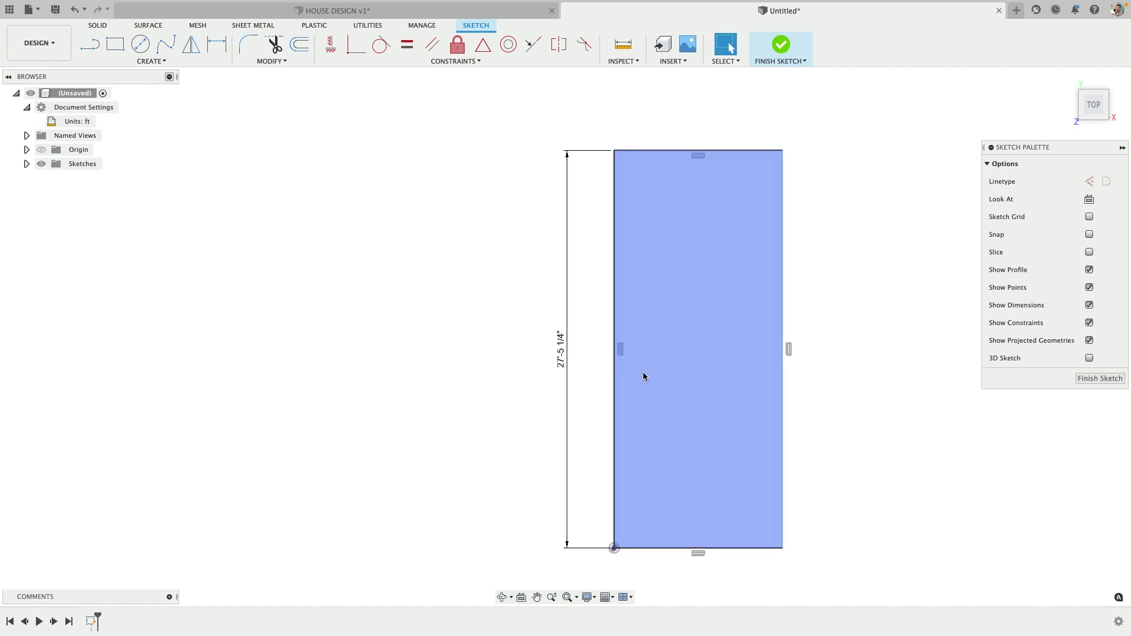
{"action": "double_click", "coordinate": [576, 355]}
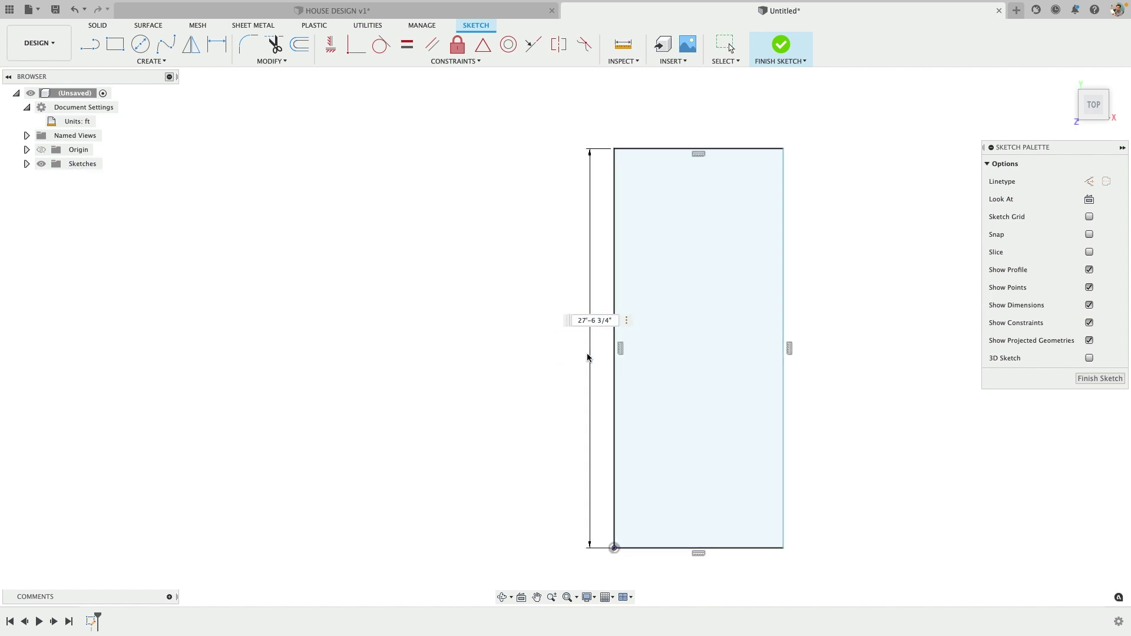
Remove the existing height dimension from the rectangle.
{"action": "key", "text": "d"}
{"action": "left_click", "coordinate": [588, 332]}
{"action": "key", "text": "Escape"}
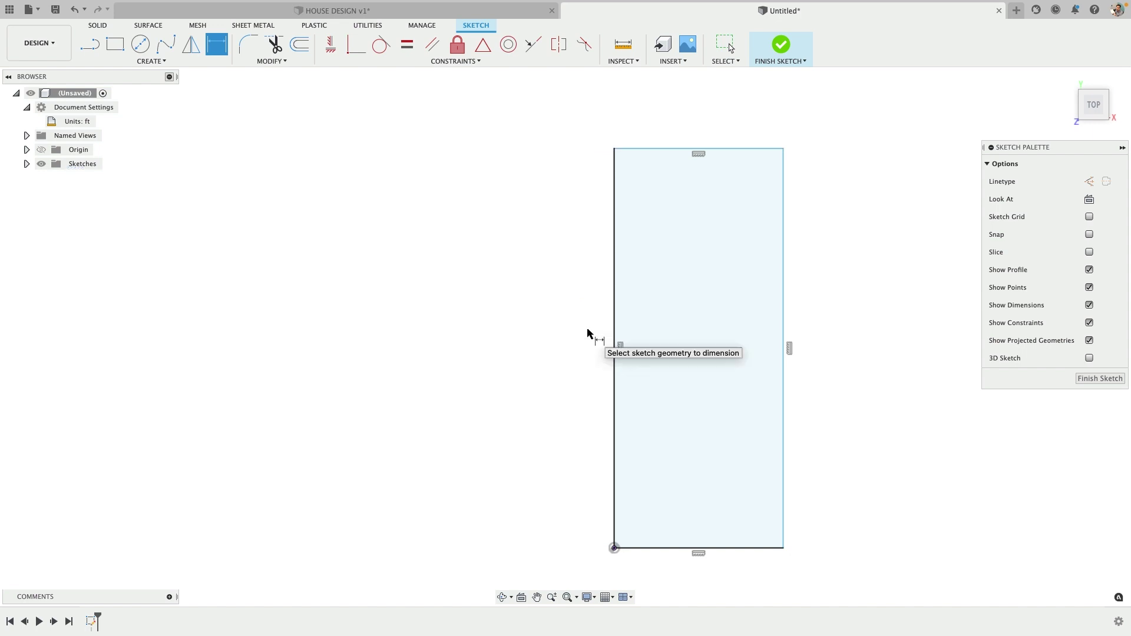
Dimension the rectangle's left edge and set its value to 27'-6 7/8".
{"action": "left_click", "coordinate": [614, 317]}
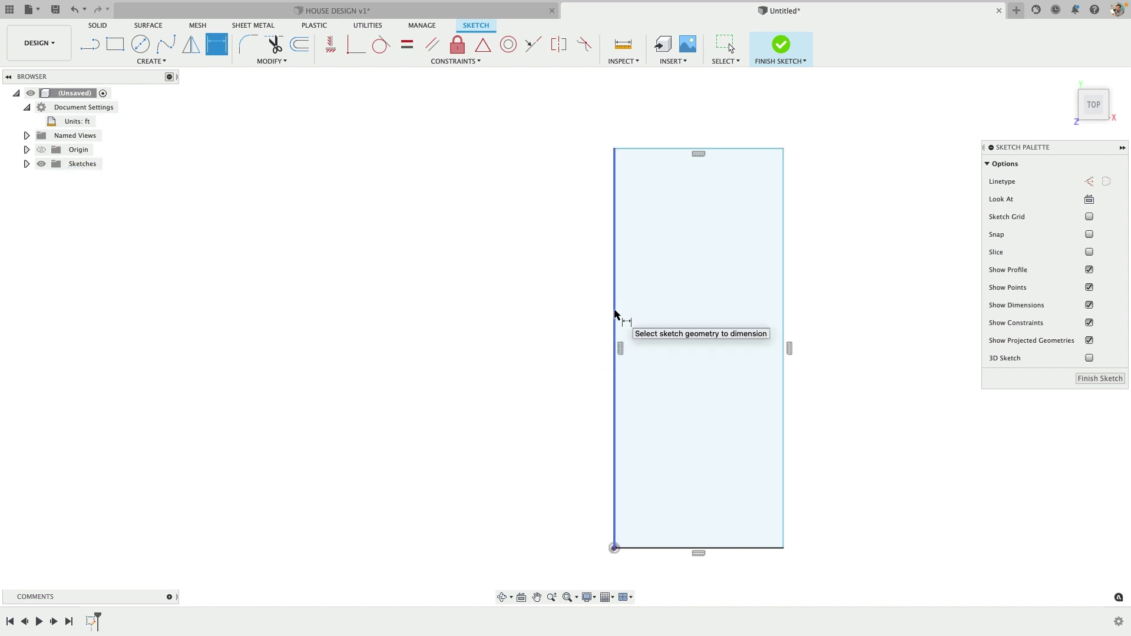
{"action": "left_click", "coordinate": [557, 313]}
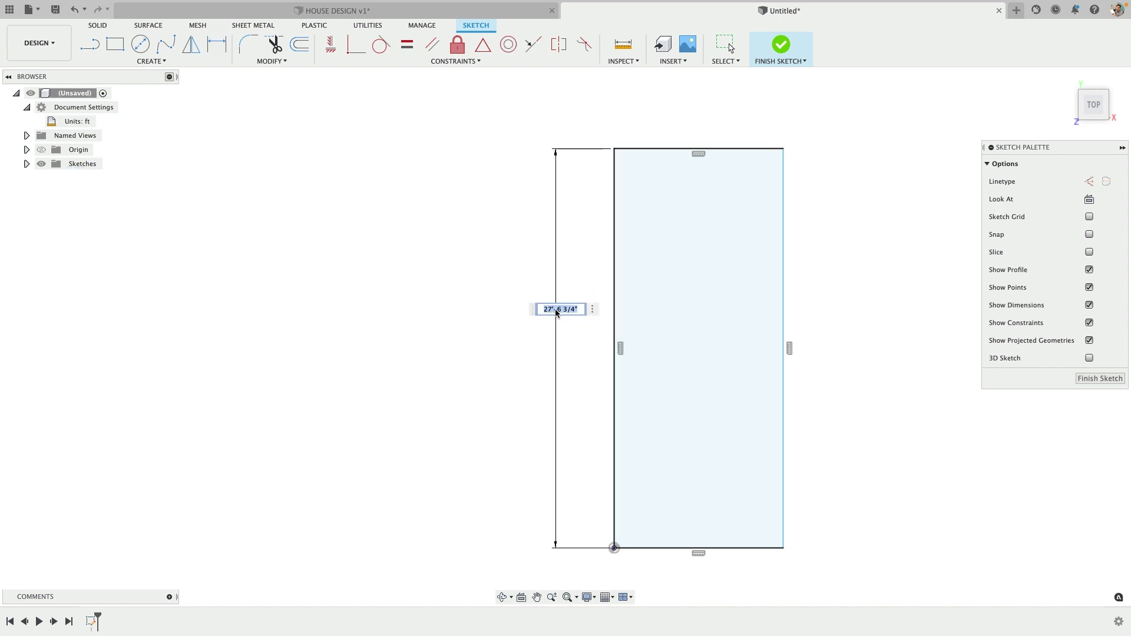
{"action": "left_click", "coordinate": [557, 311]}
{"action": "double_click", "coordinate": [565, 308]}
{"action": "left_click", "coordinate": [564, 309]}
{"action": "key", "text": "BackSpace"}
{"action": "type", "text": "8"}
{"action": "key", "text": "Return"}
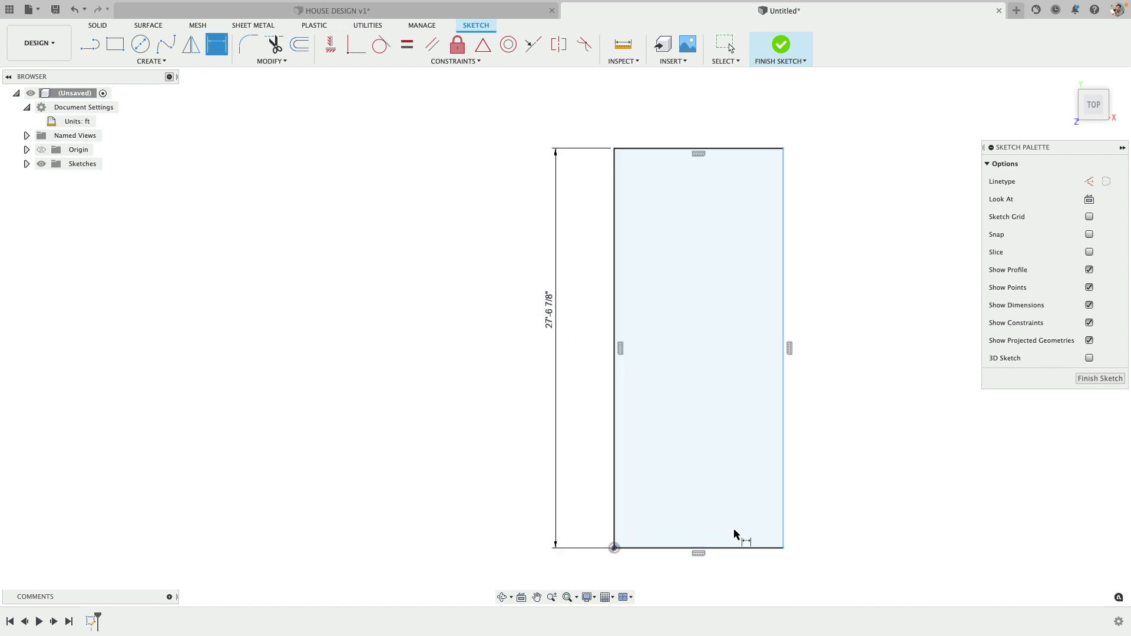
Dimension the bottom edge, editing the fraction to 29/32, inches to 6 and feet to 10.
{"action": "left_click", "coordinate": [735, 548]}
{"action": "left_click", "coordinate": [736, 565]}
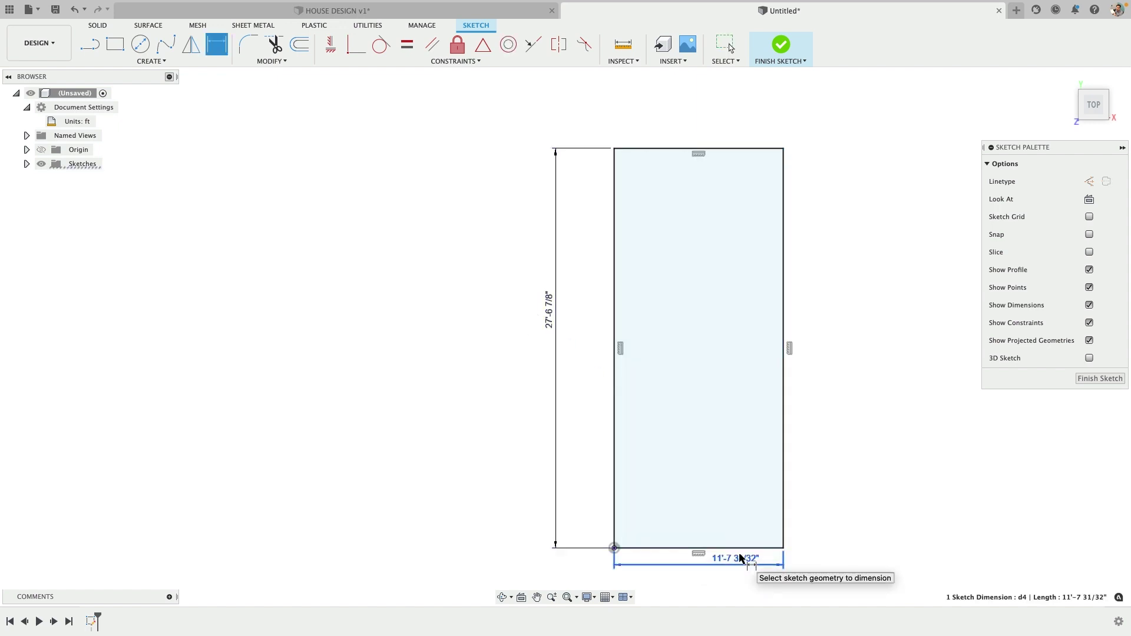
{"action": "left_click", "coordinate": [744, 564]}
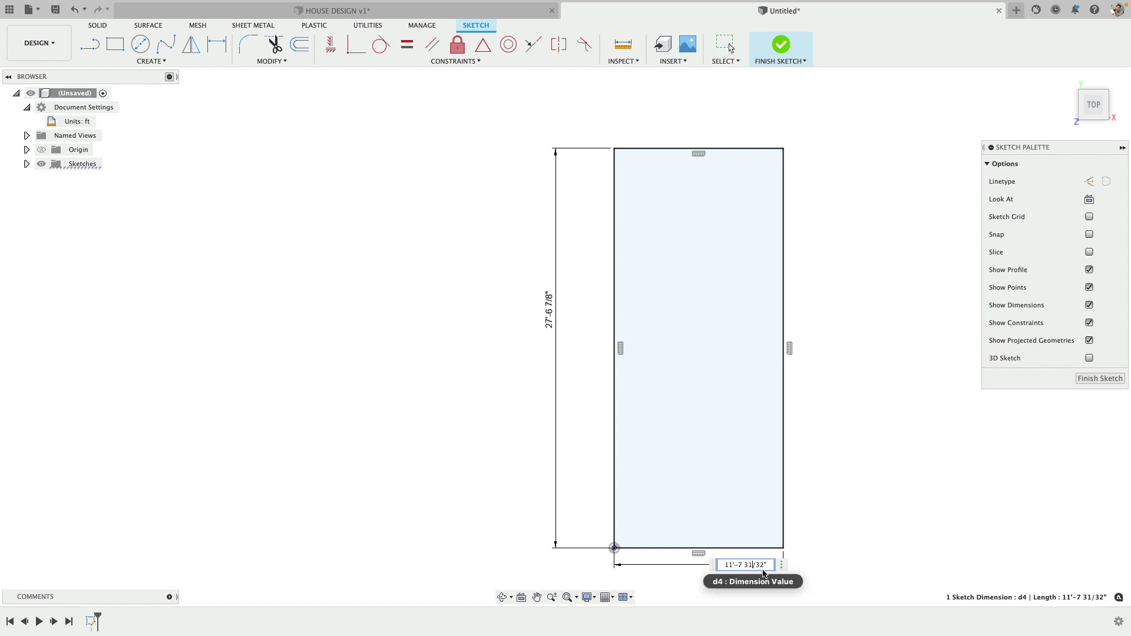
{"action": "key", "text": "BackSpace"}
{"action": "key", "text": "BackSpace"}
{"action": "type", "text": "29"}
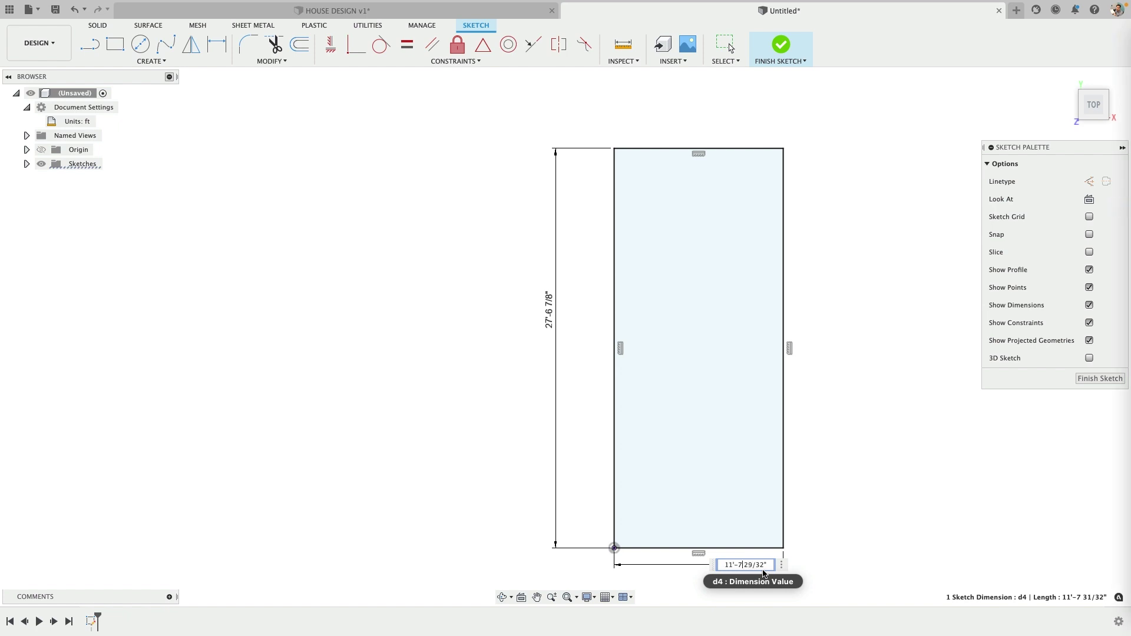
{"action": "key", "text": "BackSpace"}
{"action": "type", "text": "6"}
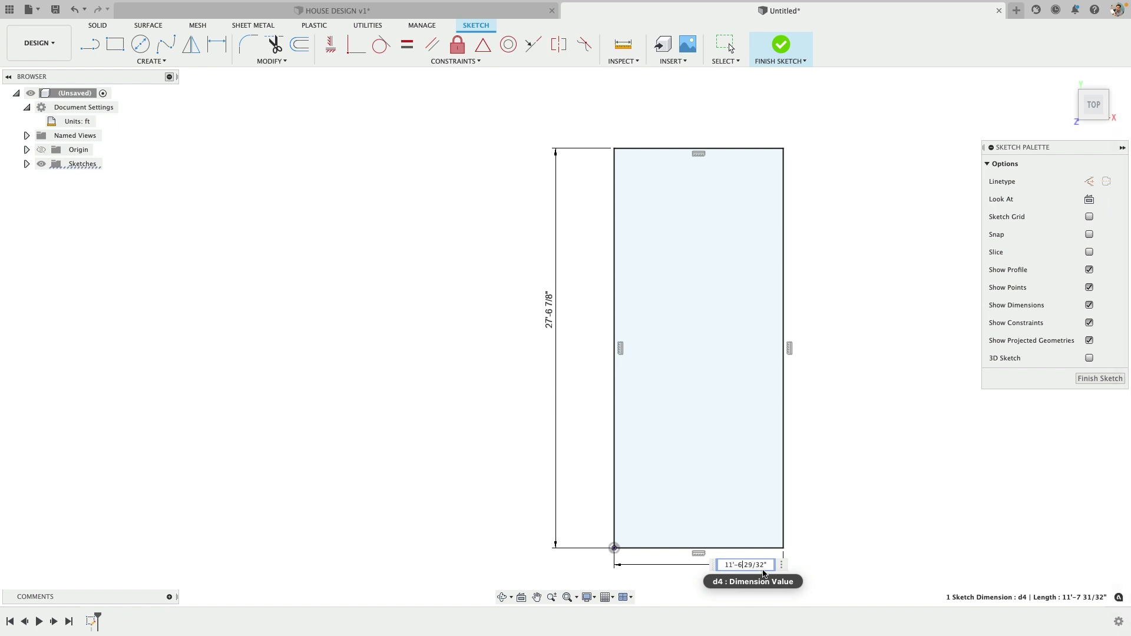
{"action": "left_click", "coordinate": [733, 566]}
{"action": "key", "text": "BackSpace"}
{"action": "type", "text": "0"}
{"action": "key", "text": "Return"}
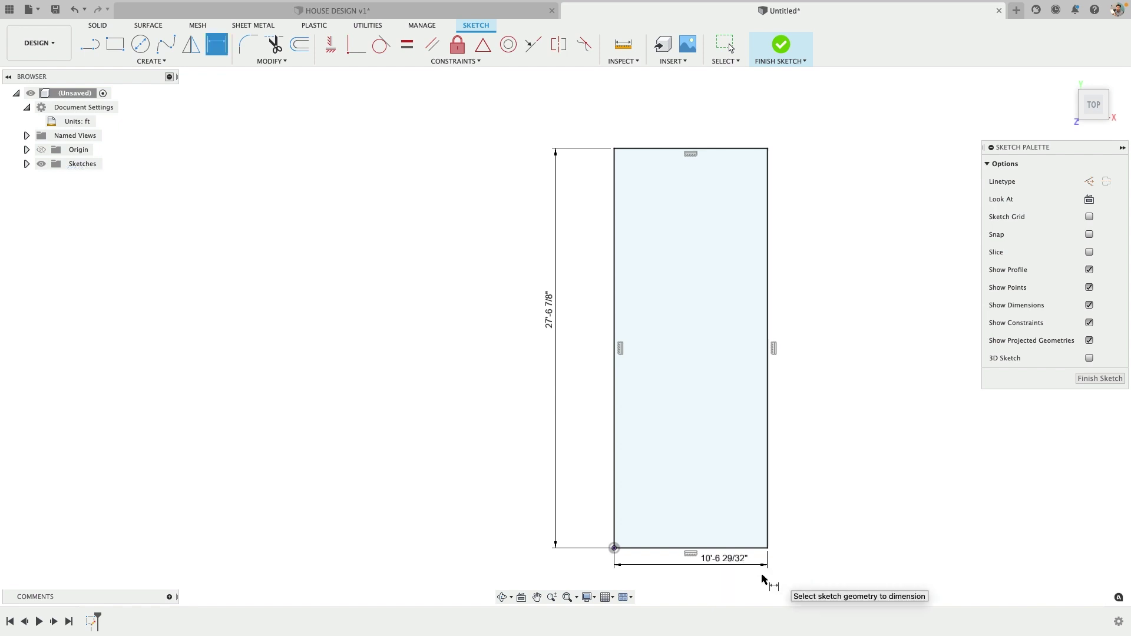